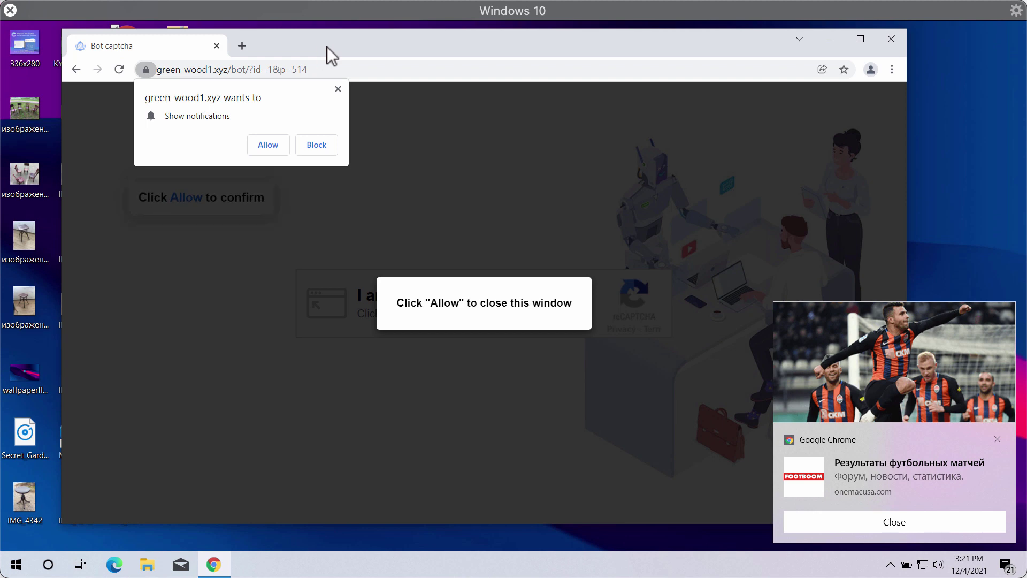
Allow green-wood1.xyz to show notifications from its permission prompt
mouse_move(335, 45)
mouse_down()
mouse_move(315, 47)
mouse_move(340, 48)
mouse_up()
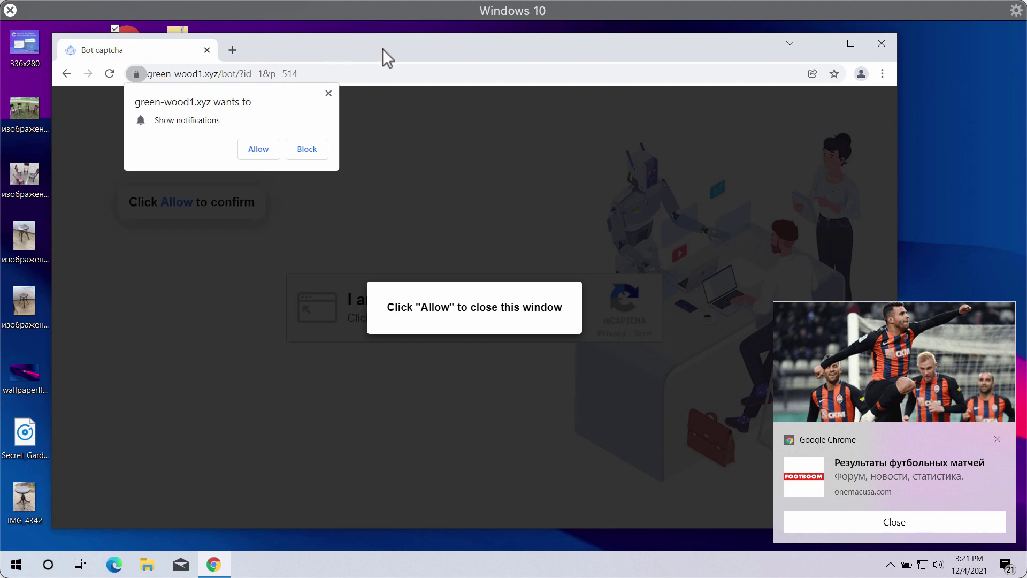
mouse_move(383, 50)
mouse_down()
mouse_move(363, 44)
mouse_move(379, 47)
mouse_up()
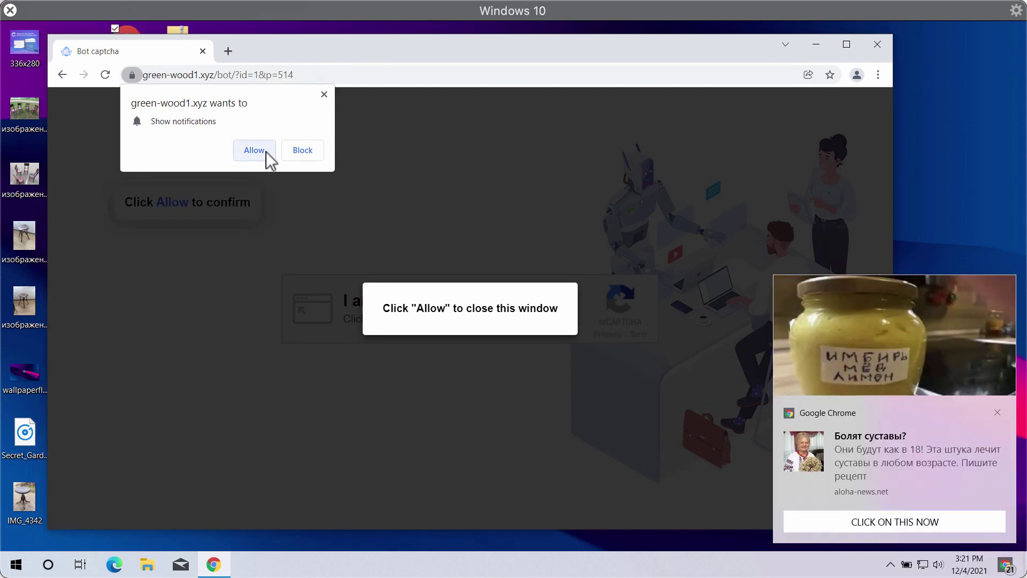
click(254, 151)
click(332, 172)
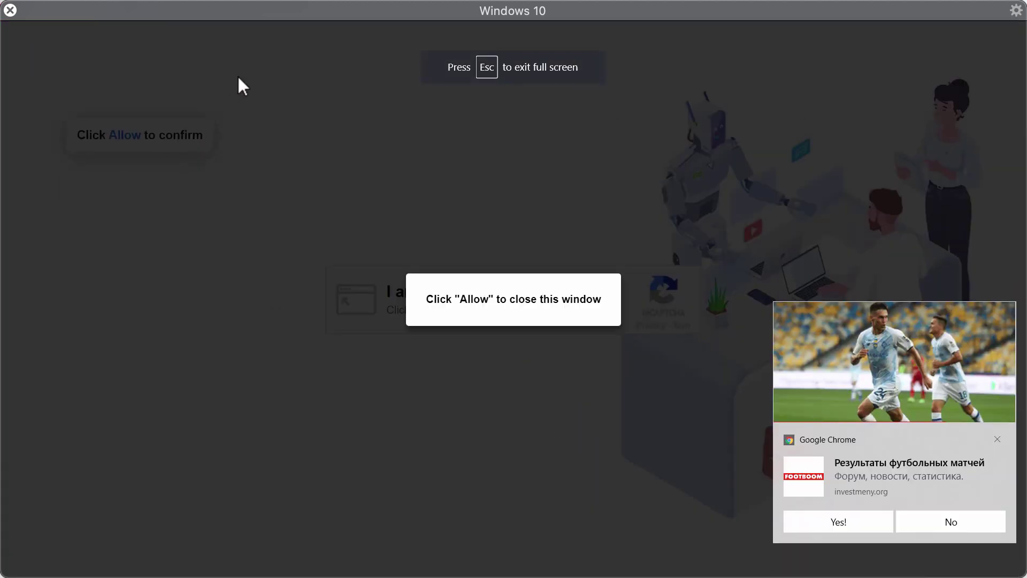
key(Escape)
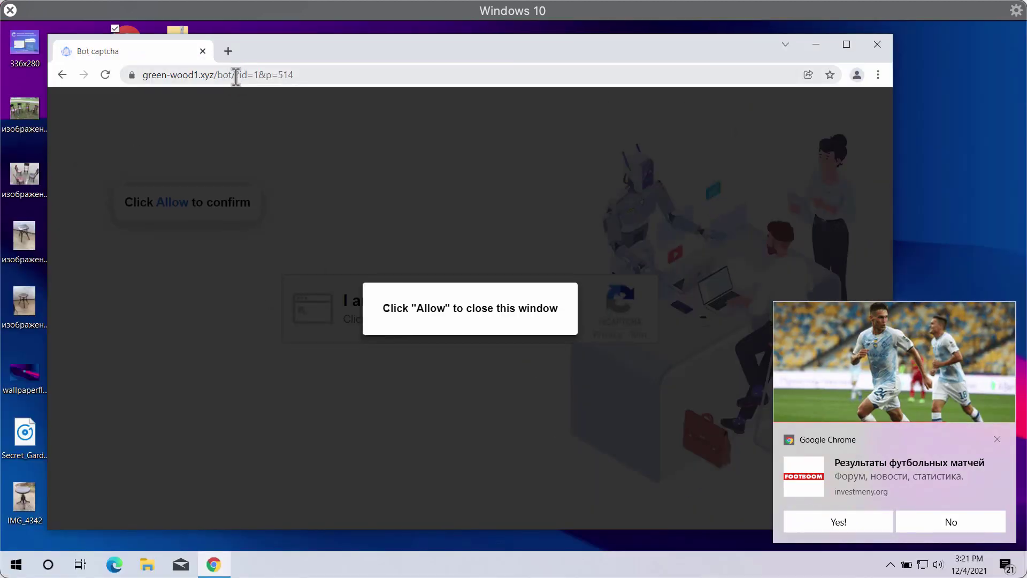
drag(288, 48, 291, 49)
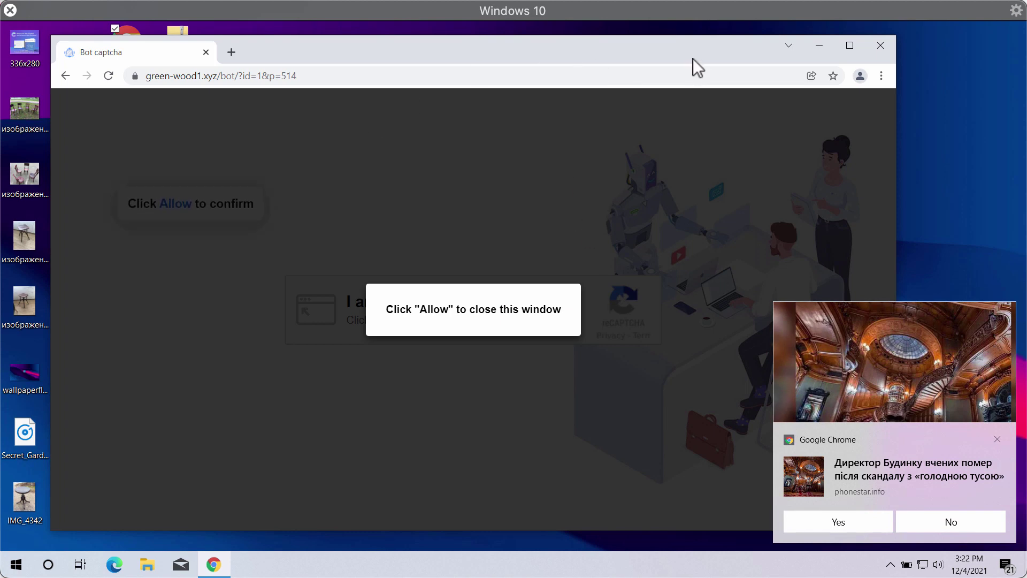
Go to Chrome Settings > Privacy and security > Site Settings > Notifications
drag(692, 60, 668, 57)
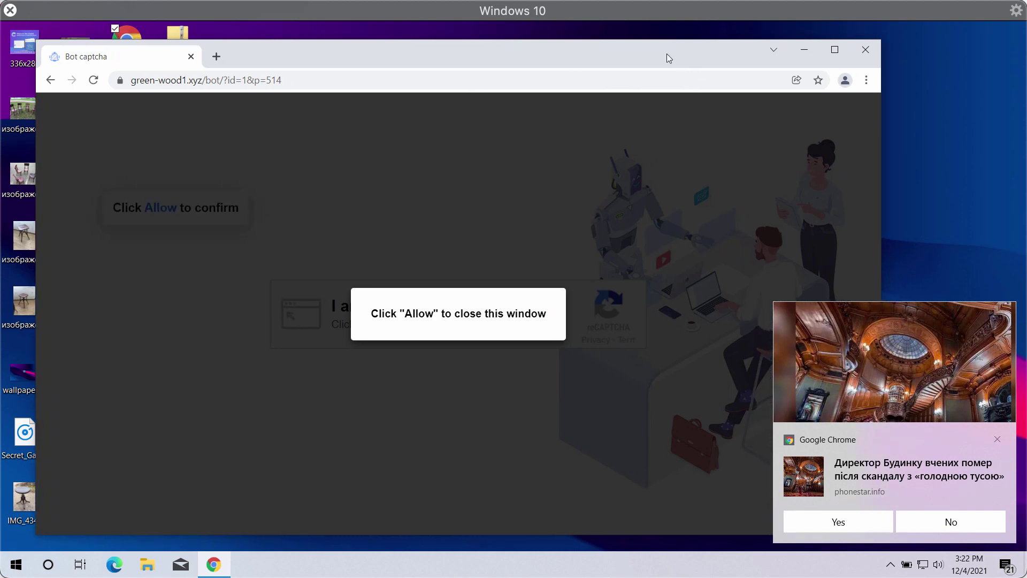
click(867, 79)
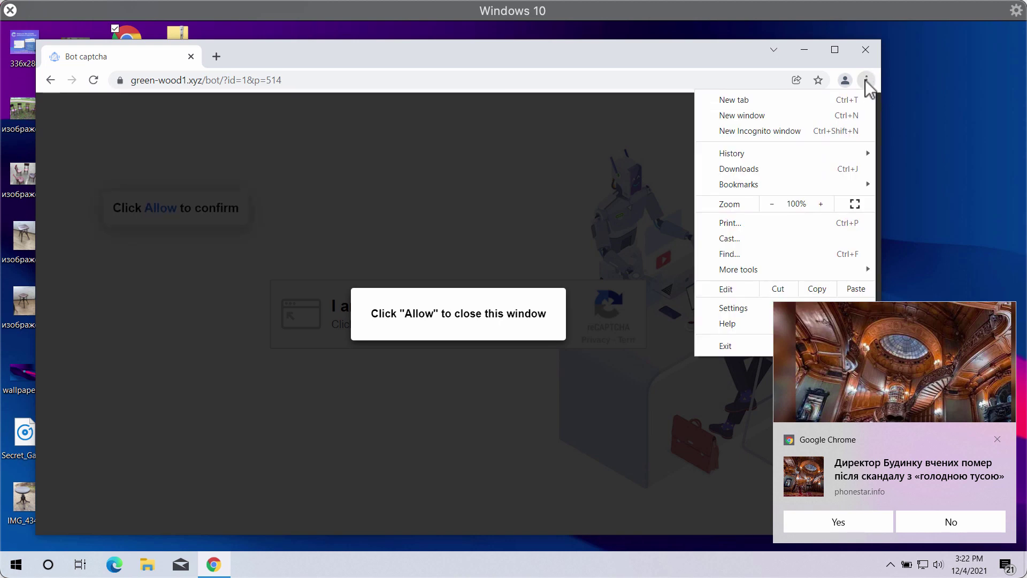
click(741, 308)
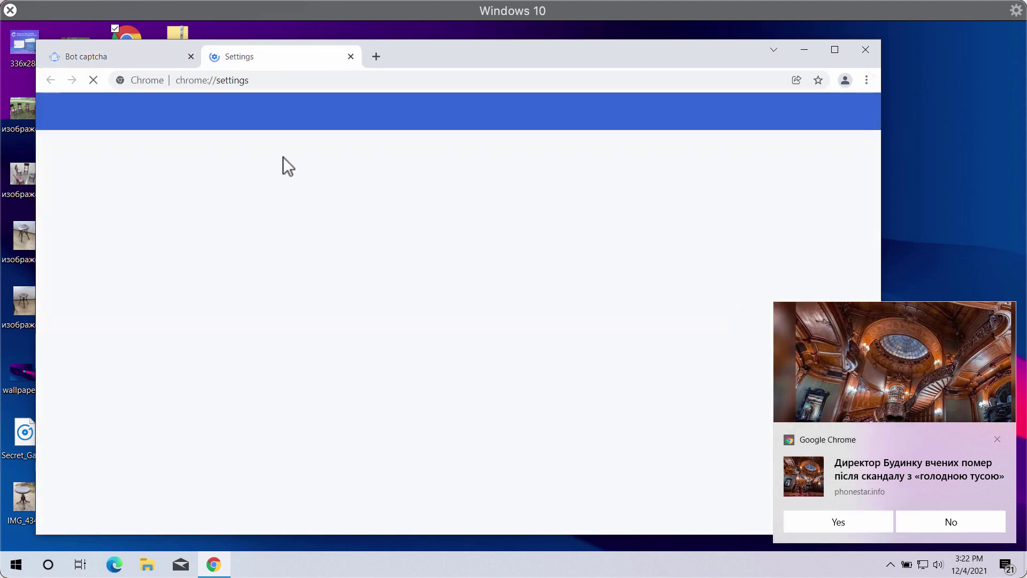
drag(432, 64, 462, 58)
click(155, 197)
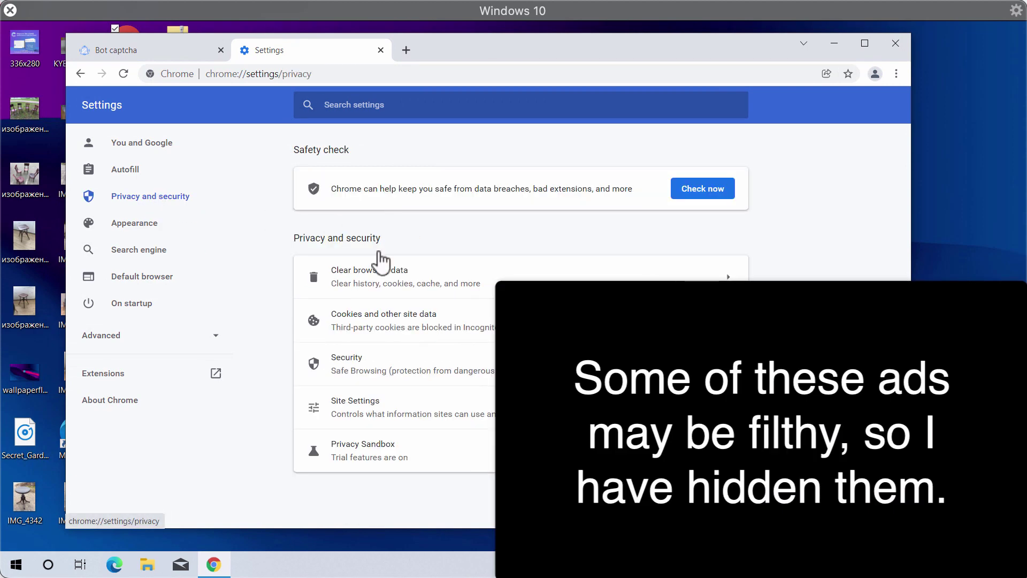
click(348, 406)
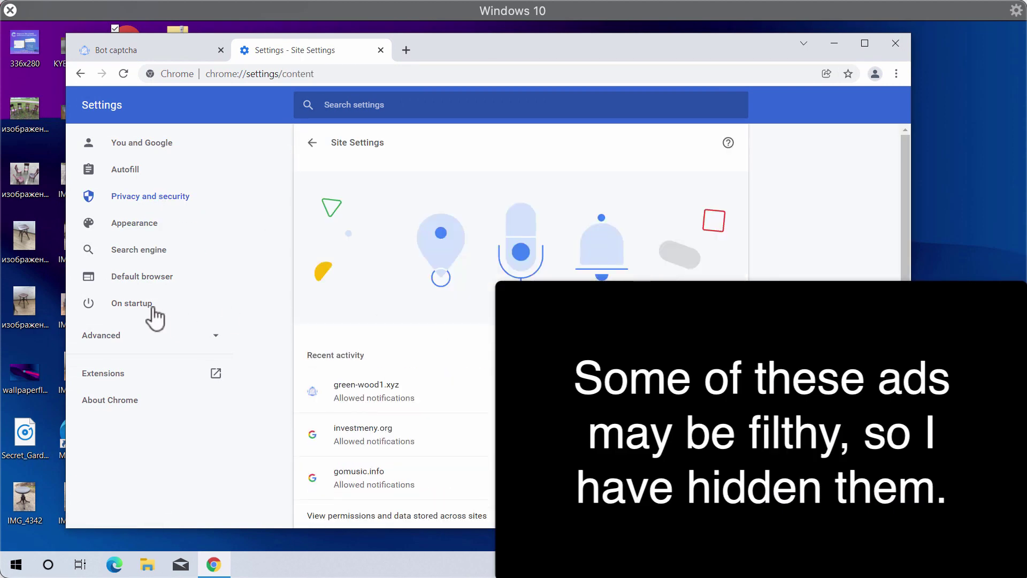
scroll(902, 207, down, 5)
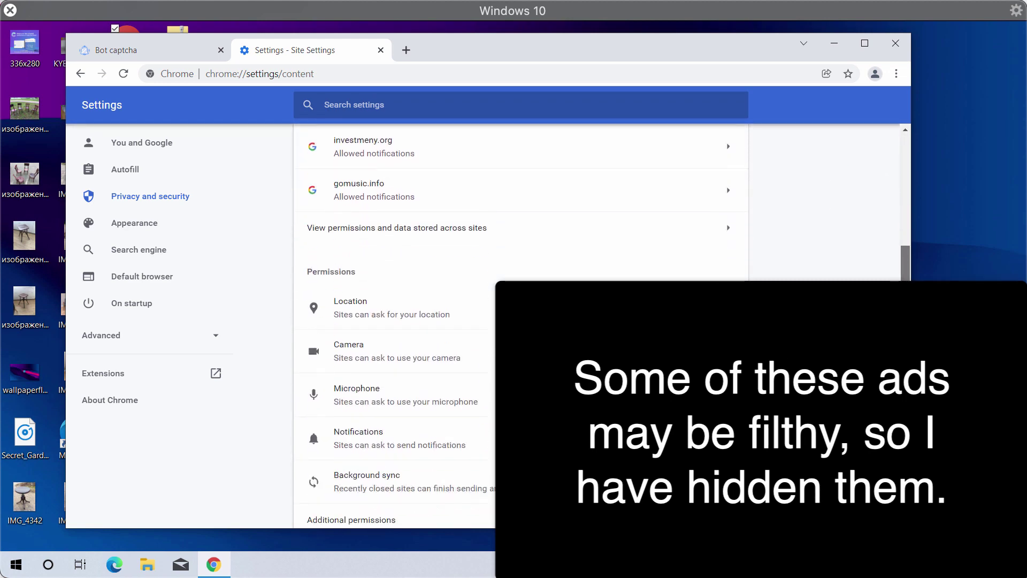
click(398, 448)
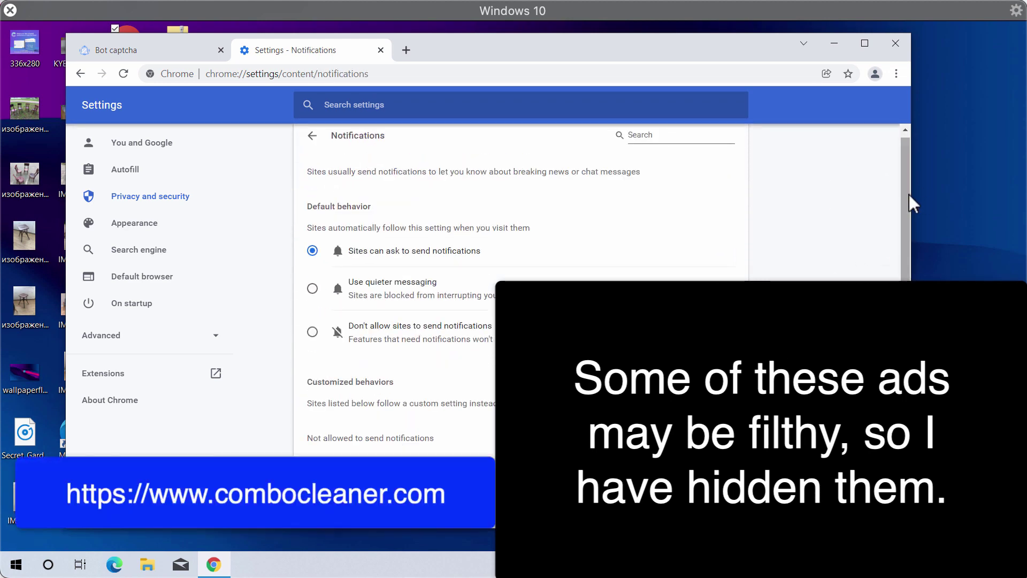
Review the 'Allowed to send notifications' list of spam sites, including green-wood1.xyz
scroll(894, 236, down, 1)
scroll(894, 236, down, 5)
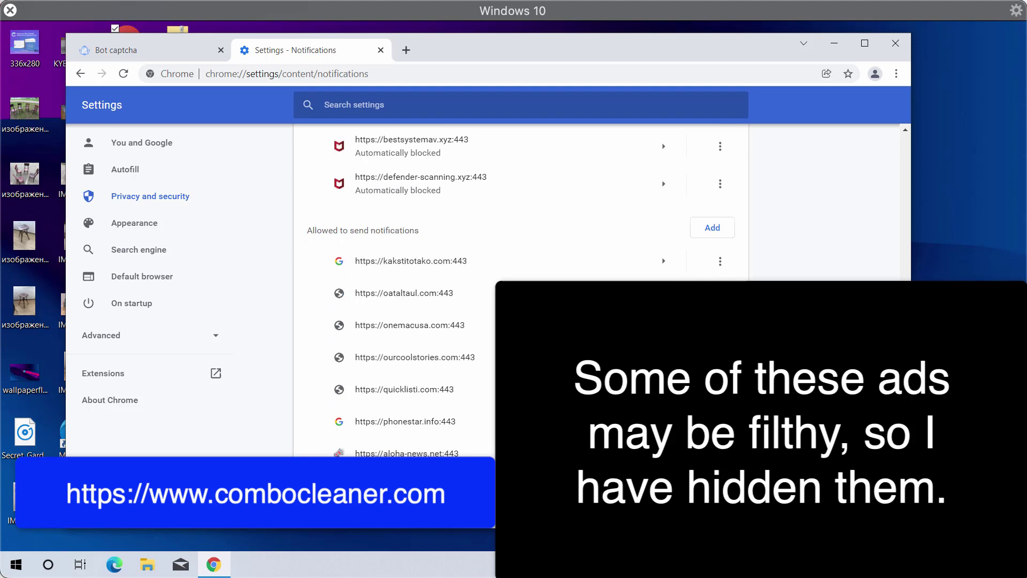
scroll(894, 236, down, 3)
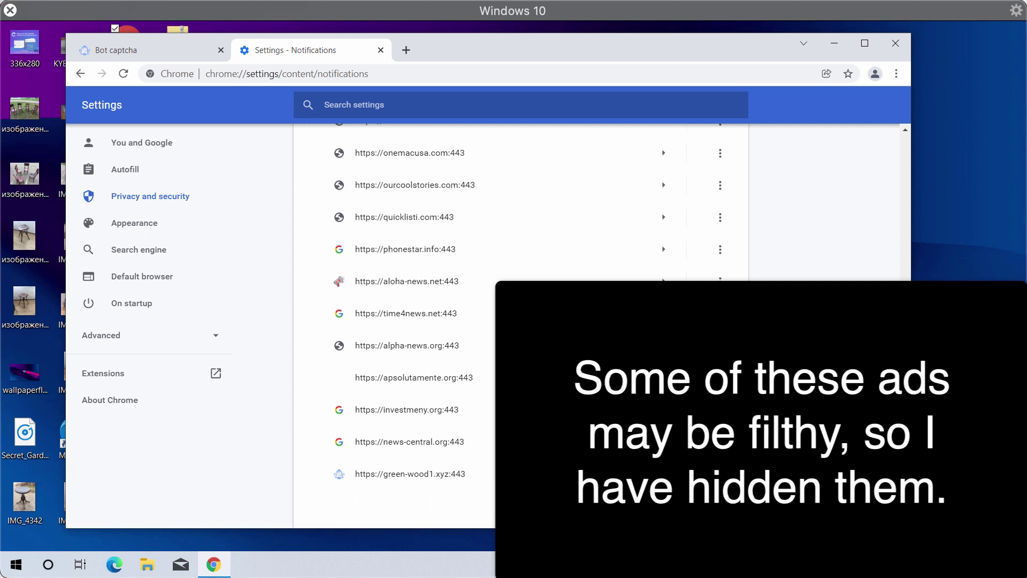
scroll(521, 321, up, 1)
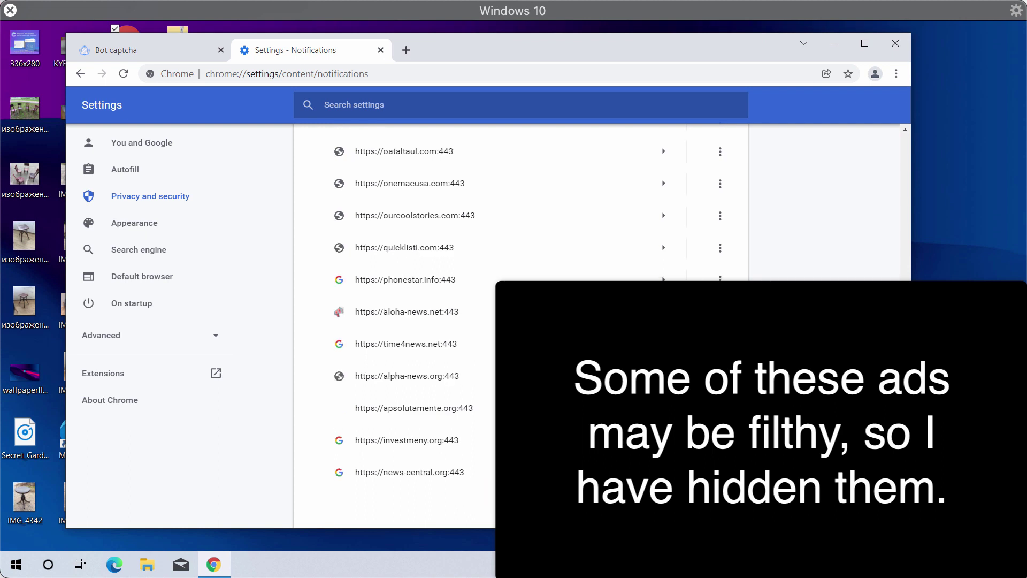
scroll(521, 321, up, 1)
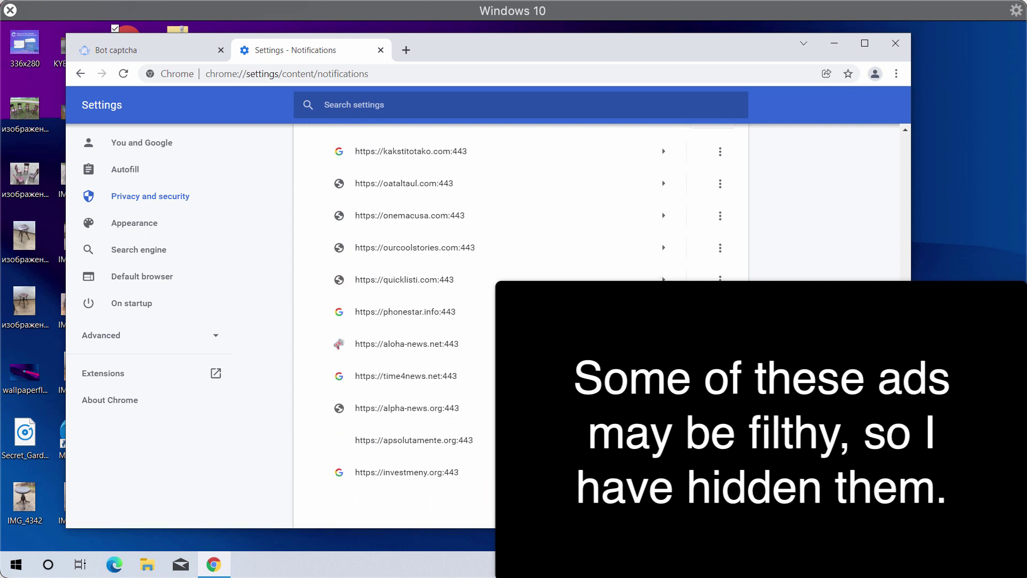
scroll(522, 321, up, 1)
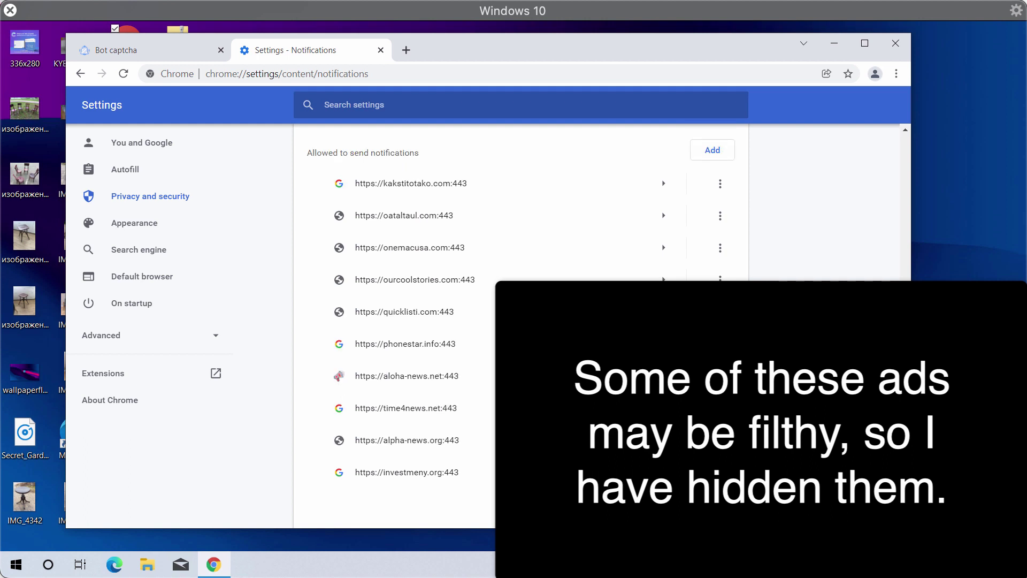
scroll(521, 321, up, 1)
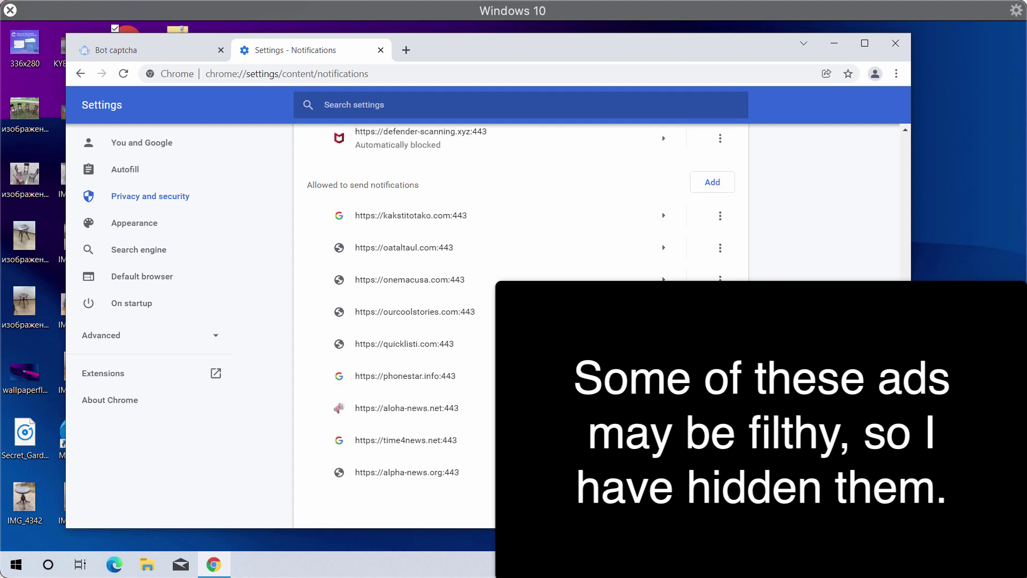
scroll(602, 279, up, 1)
Load combocleaner.com in place of the Notifications settings page
click(660, 72)
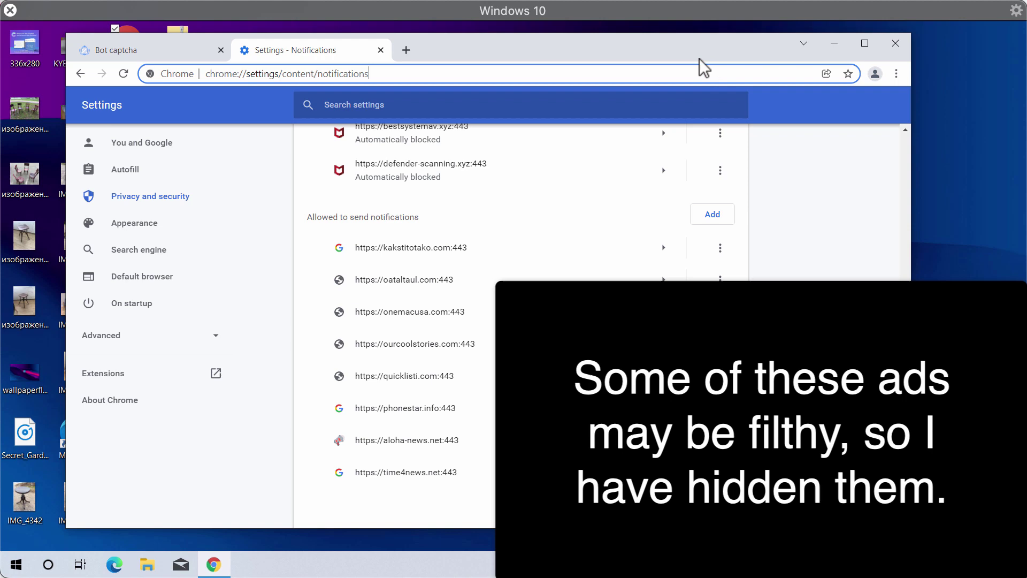
drag(698, 49, 759, 47)
click(728, 73)
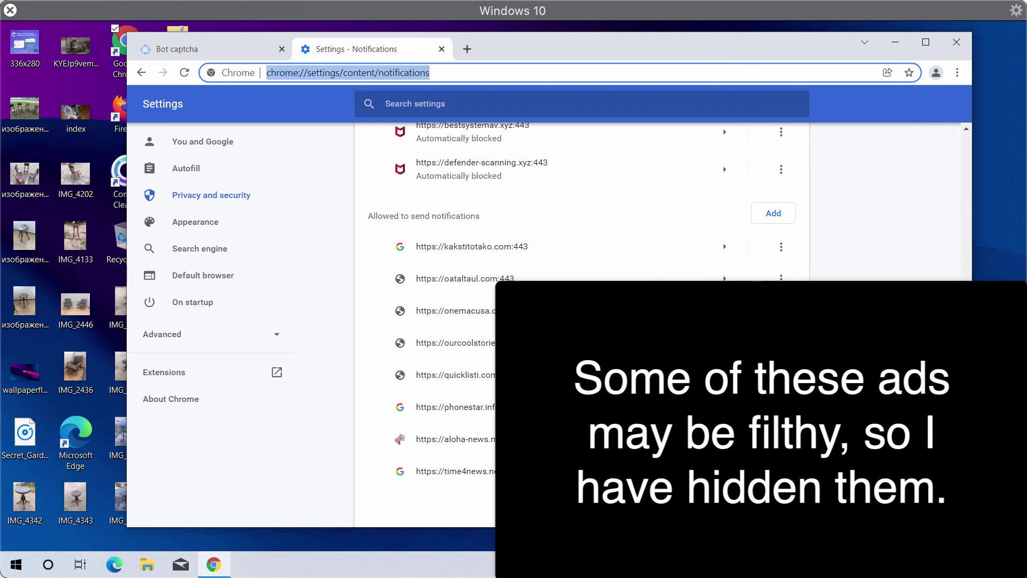
text(v)
key(BackSpace)
text(combocleaner.com)
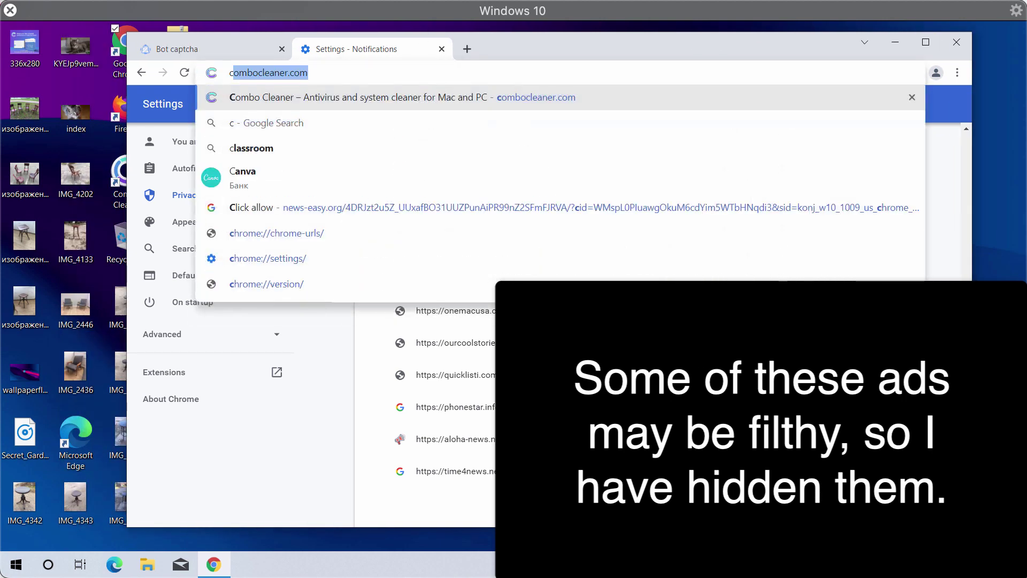
key(Return)
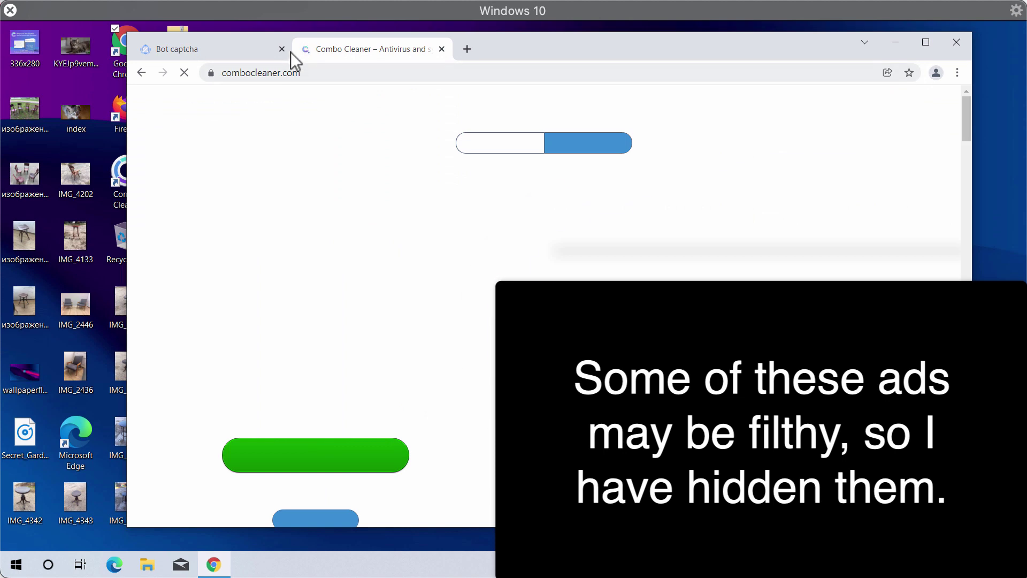
Close the Bot captcha tab so only the Combo Cleaner page remains
click(281, 49)
drag(329, 47, 402, 47)
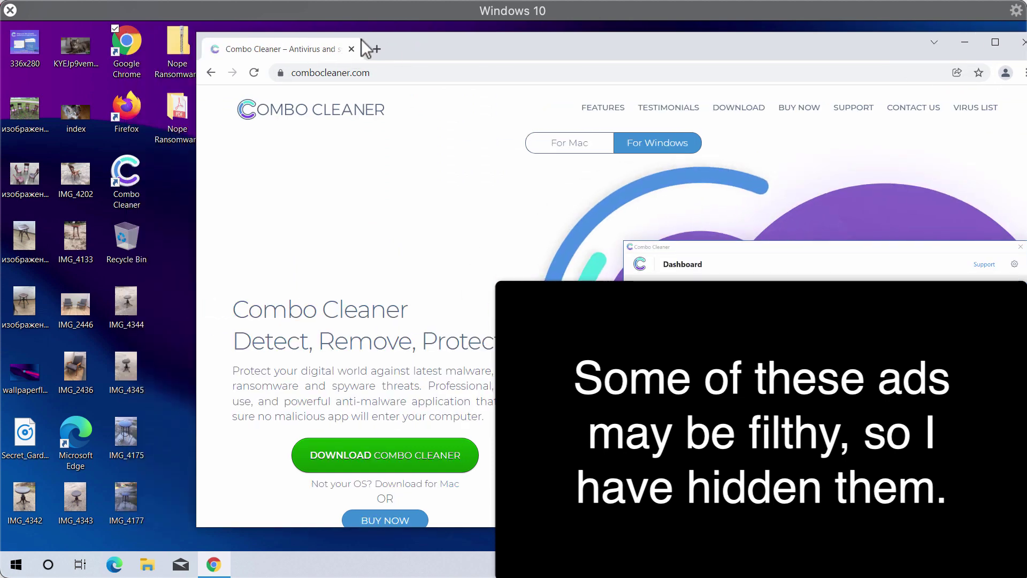
drag(544, 47, 534, 50)
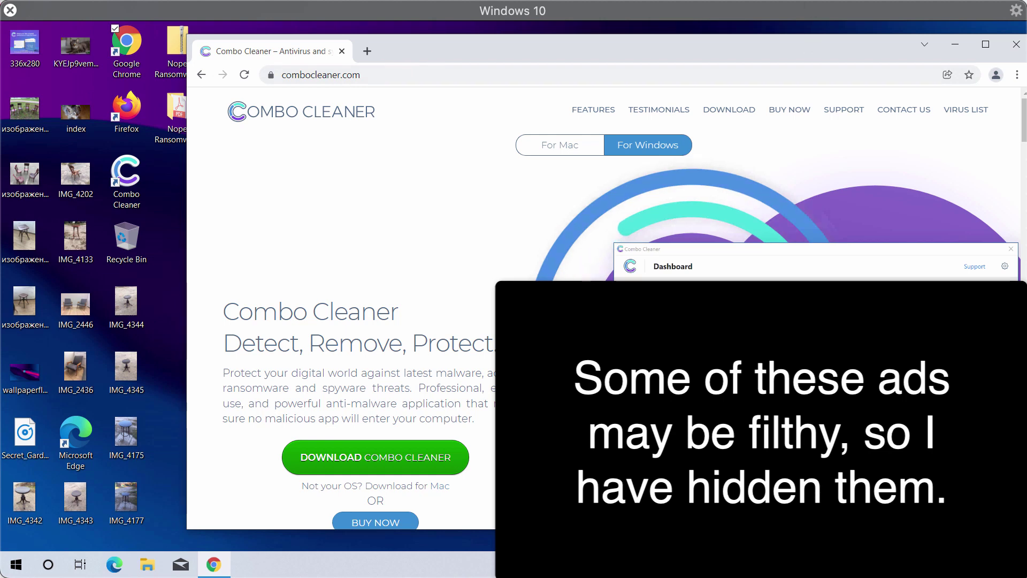
Launch Combo Cleaner from its desktop shortcut, close Chrome, and position the app window
click(130, 178)
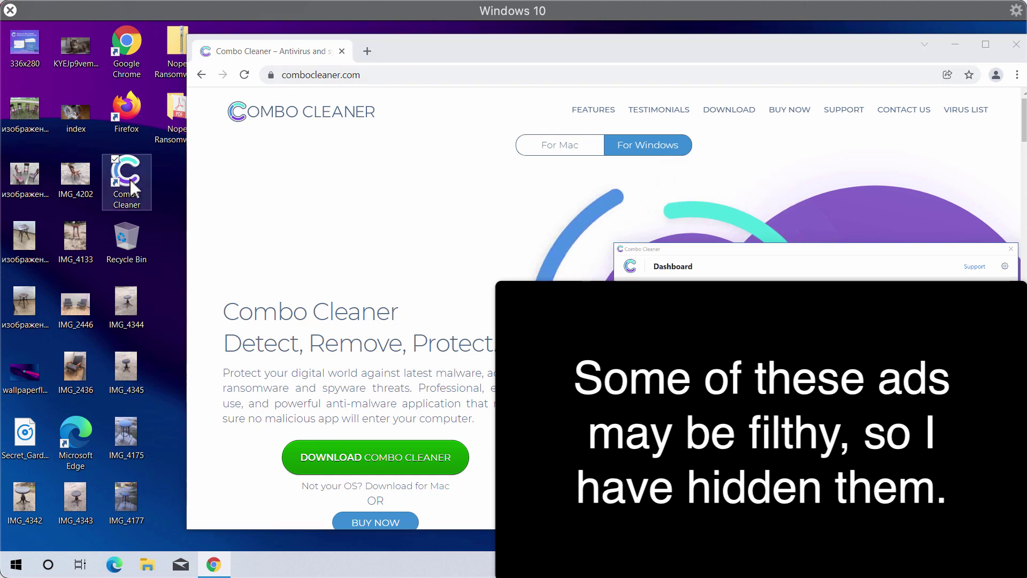
click(1016, 44)
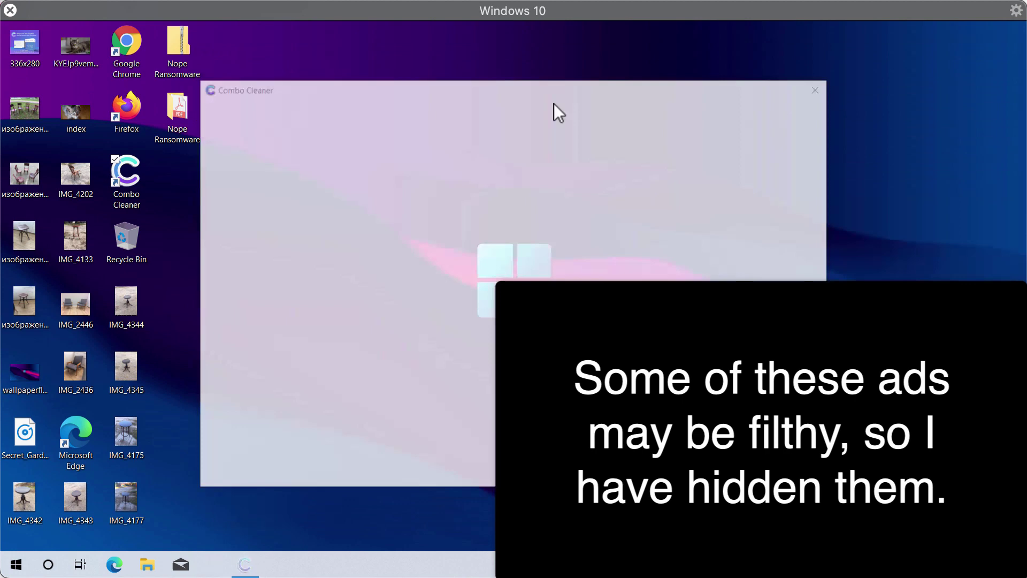
drag(367, 84, 307, 100)
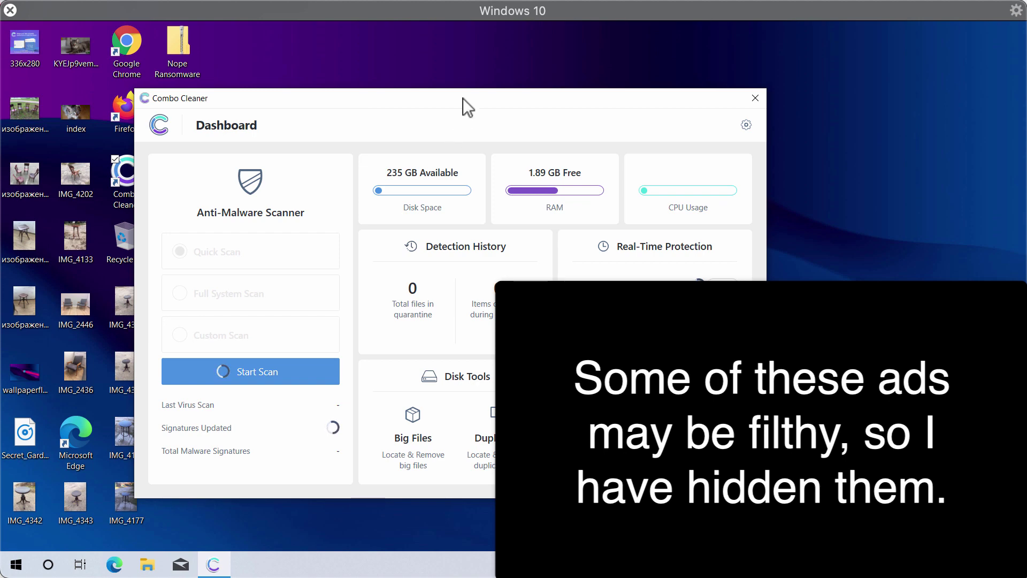
drag(464, 98, 473, 91)
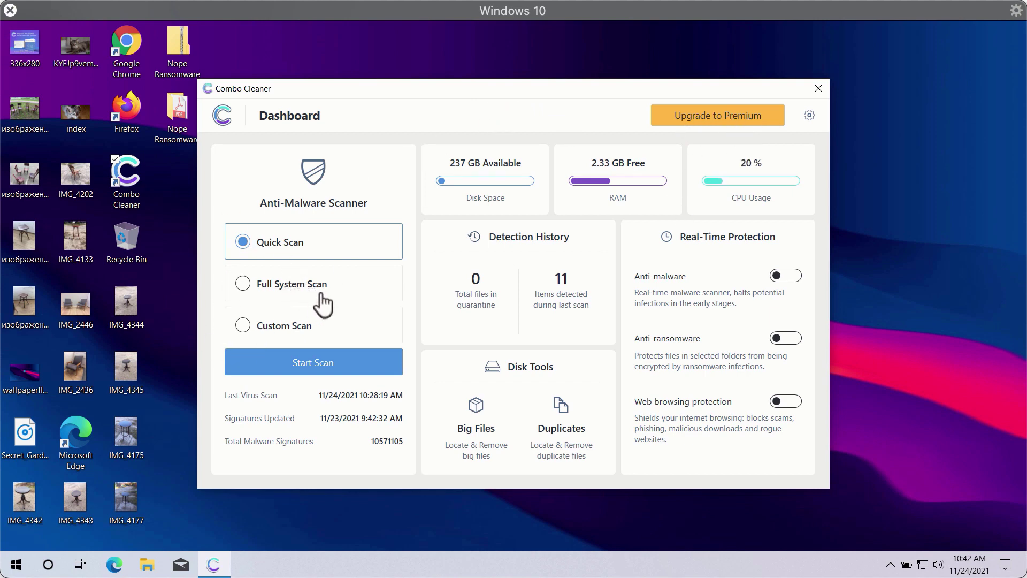
Start a Quick Scan, then go to Combo Cleaner's General settings page
click(297, 354)
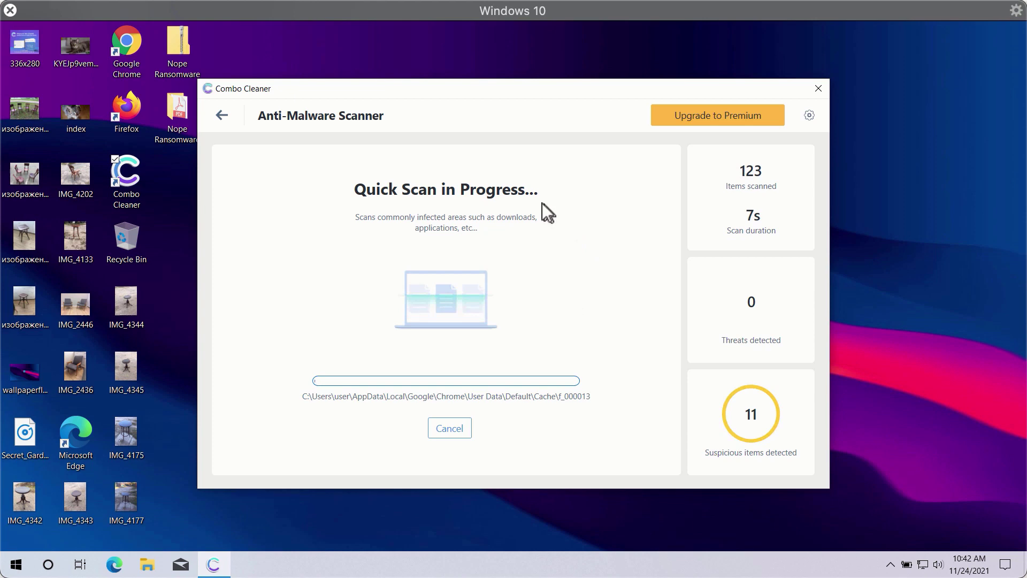
click(808, 116)
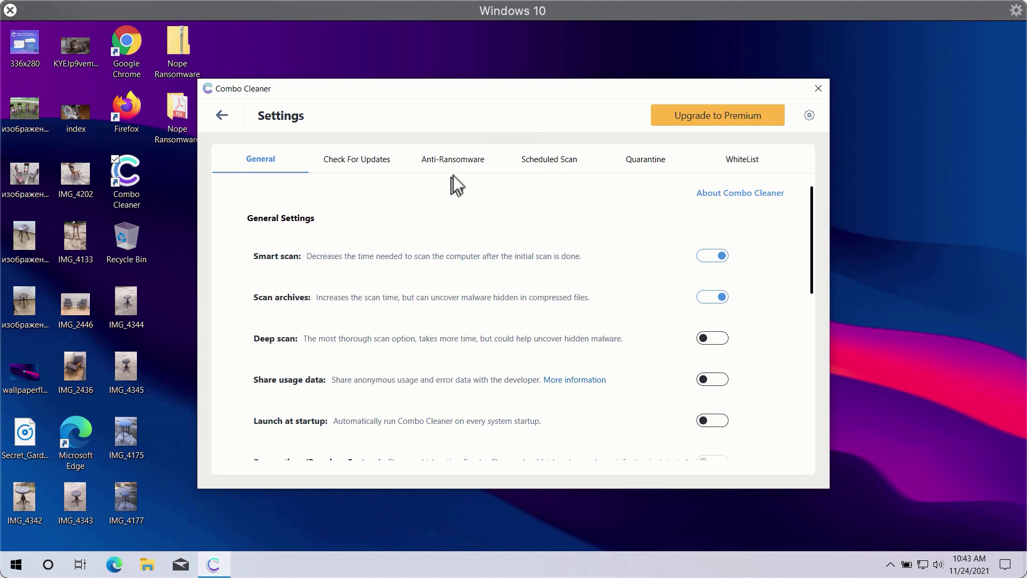
click(454, 162)
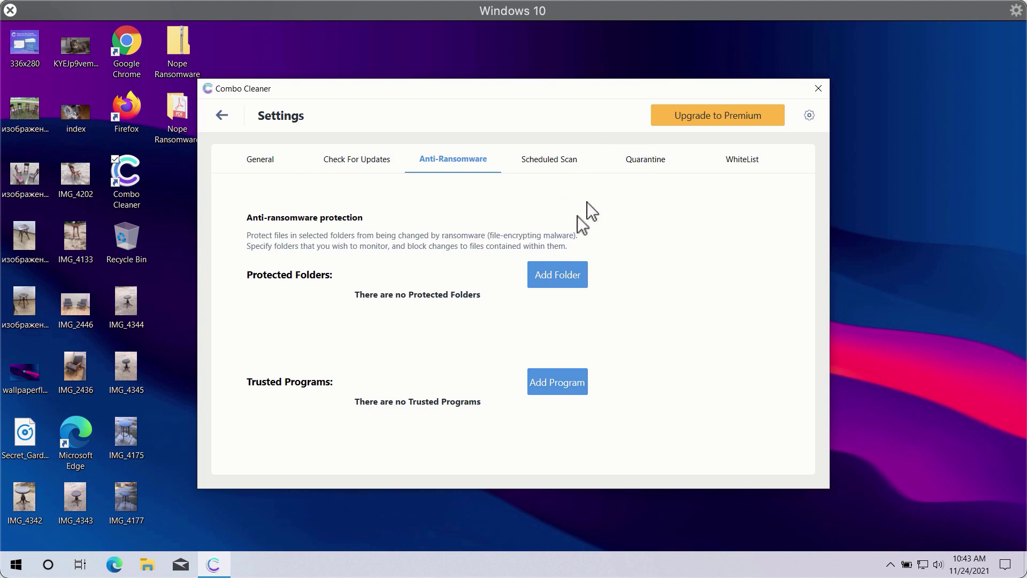
click(556, 169)
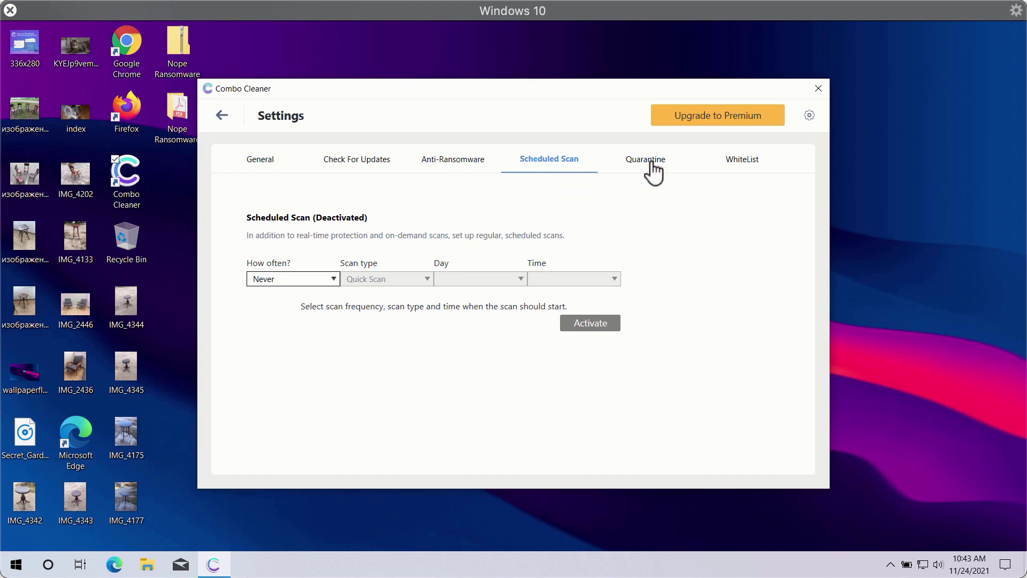
click(258, 163)
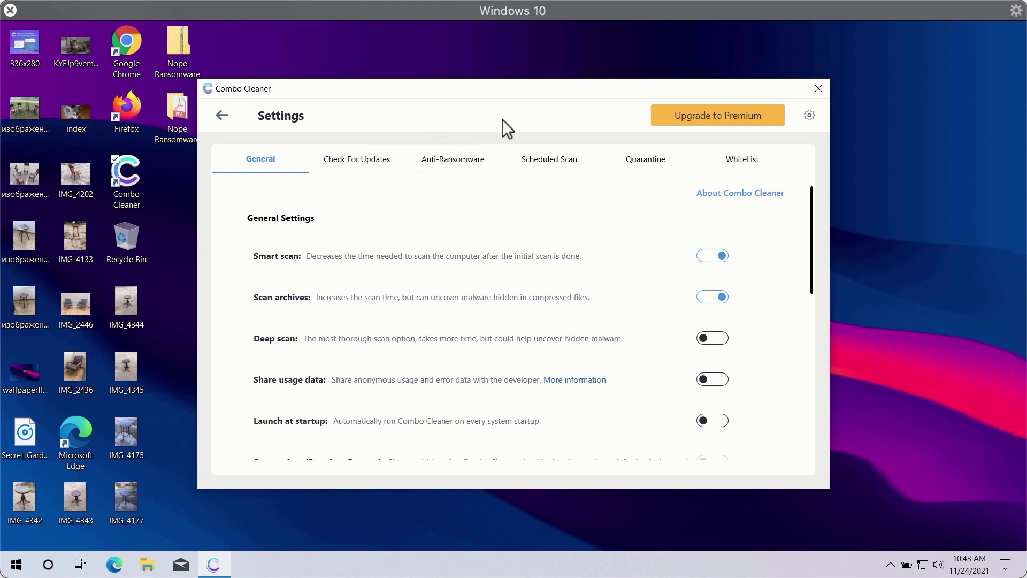
Return to the dashboard and cancel the running Quick Scan, confirming with Yes
click(223, 119)
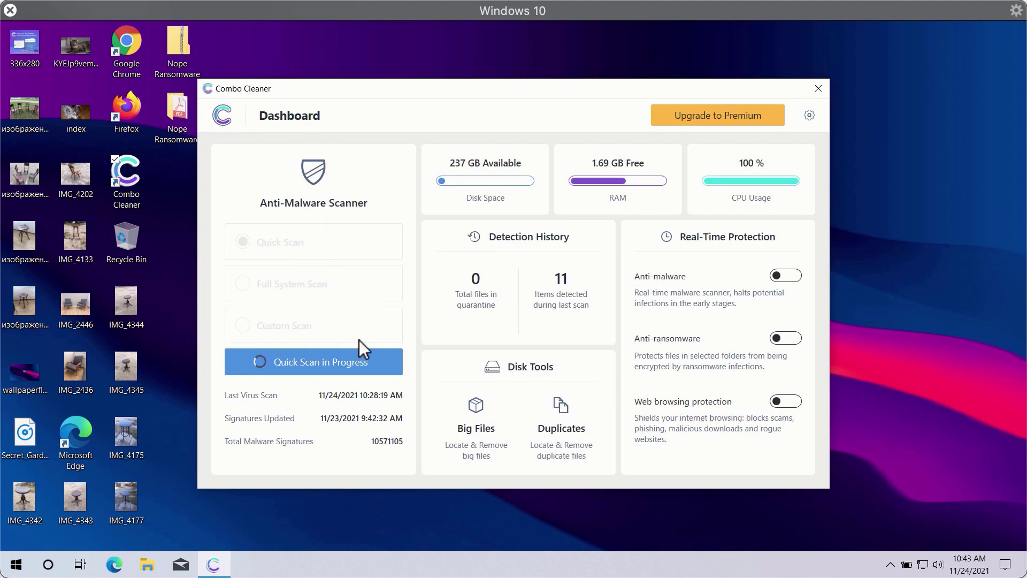
click(373, 360)
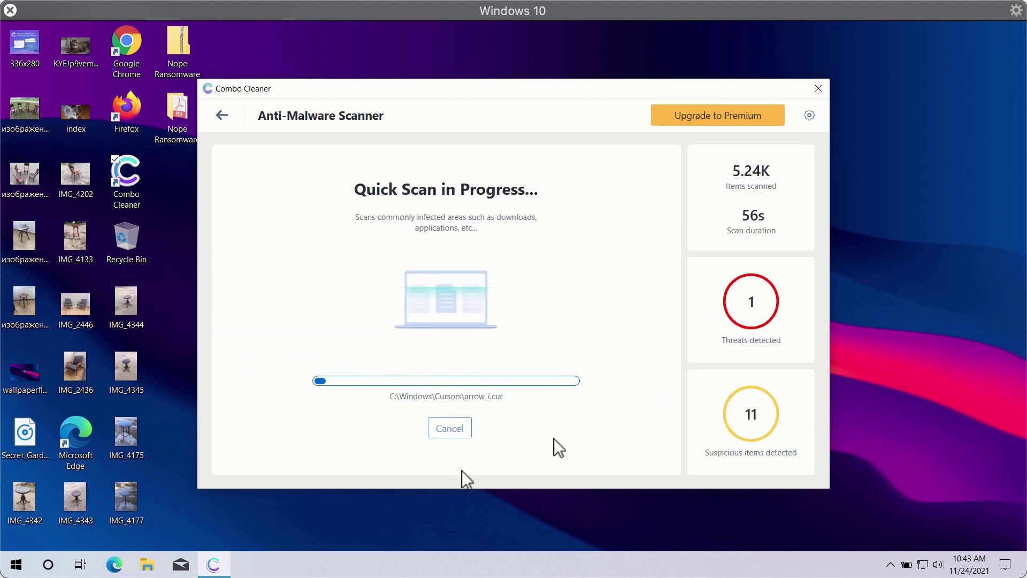
click(448, 433)
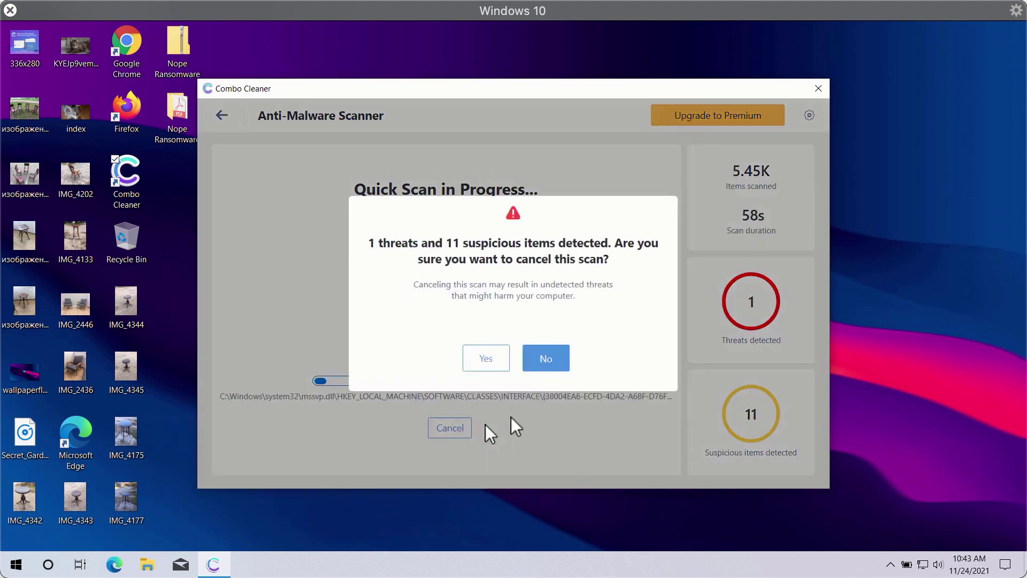
click(503, 369)
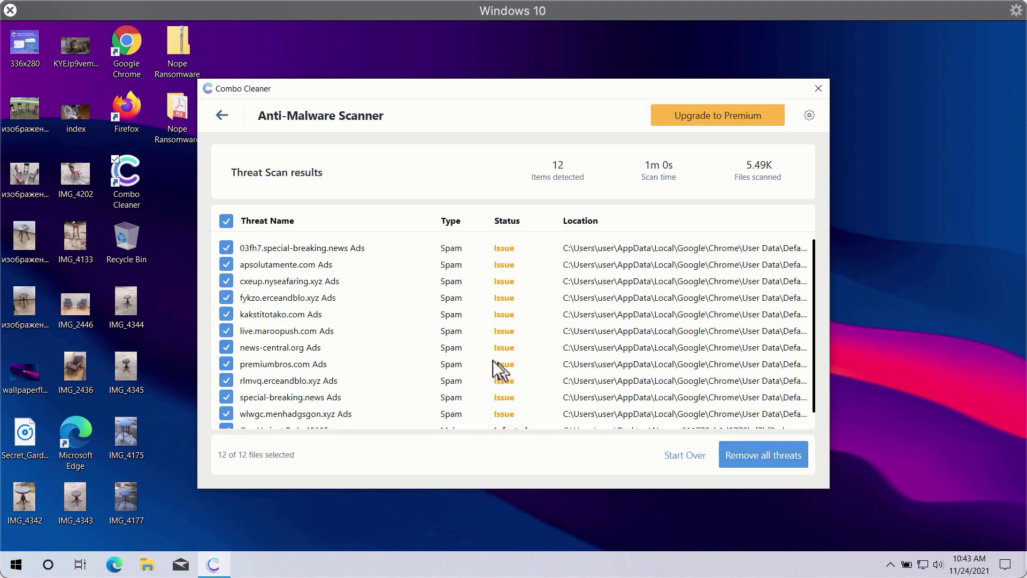
Scroll through the 12 detected threats, including Gen:Variant.Tedy.40605
scroll(457, 313, down, 1)
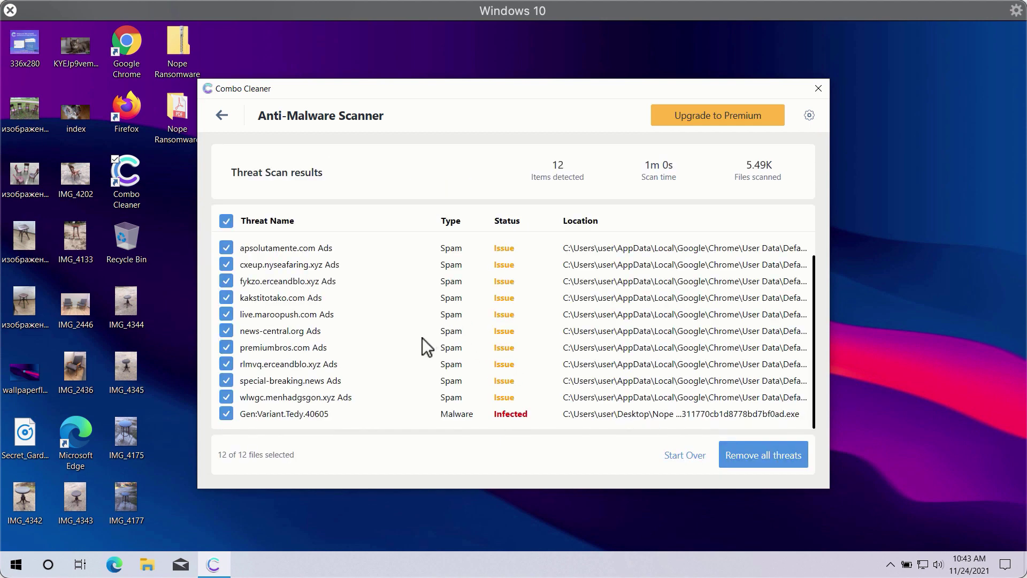
scroll(441, 338, up, 1)
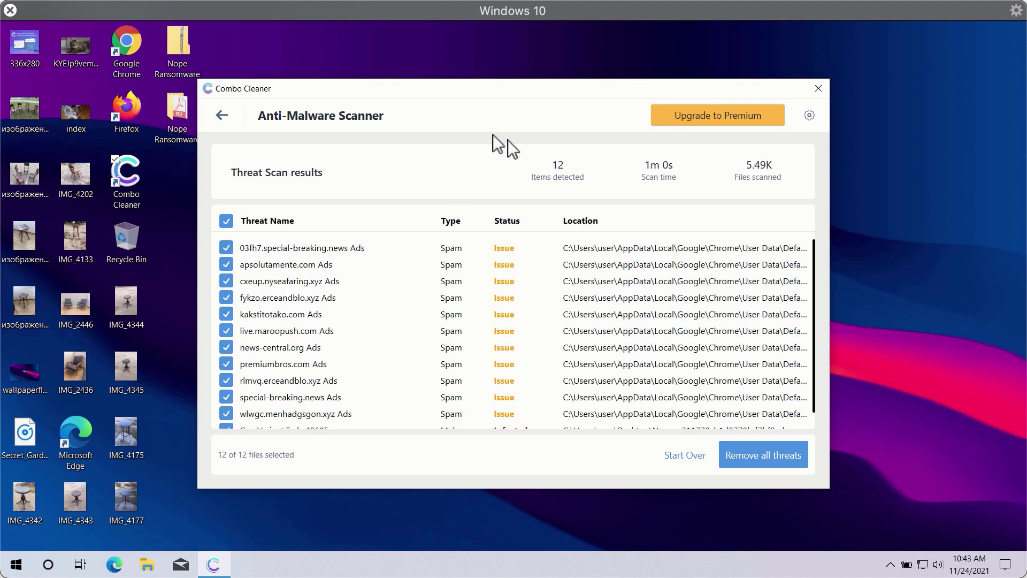
scroll(561, 335, down, 1)
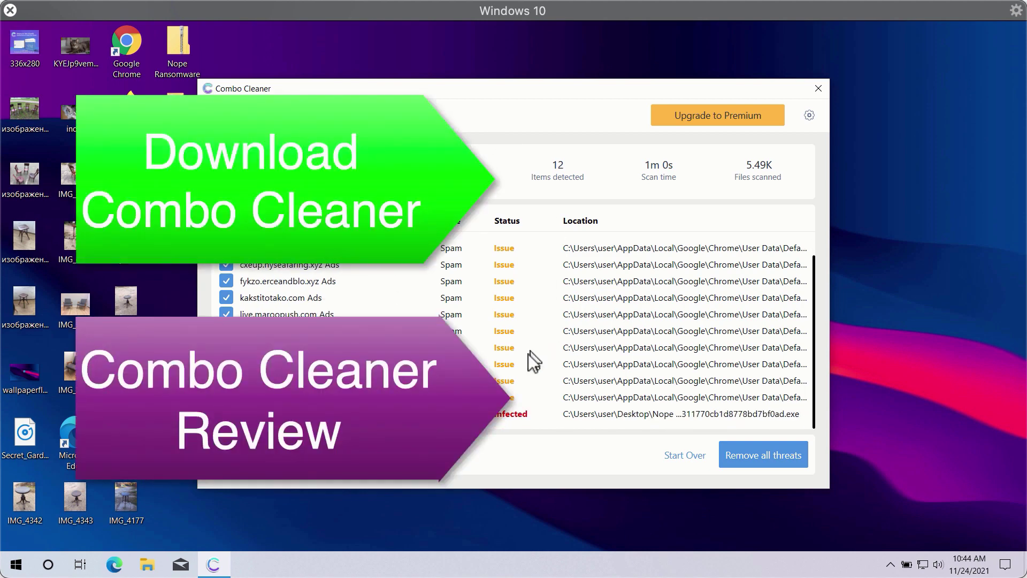